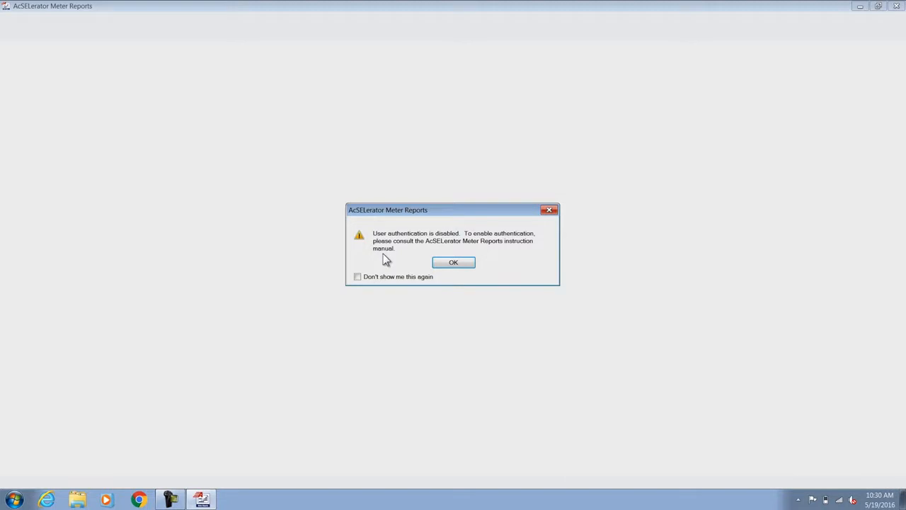
# Step: Dismiss the authentication notice and choose the LDP Report with the Corporate Office HVAC metering point
pyautogui.click(458, 265)
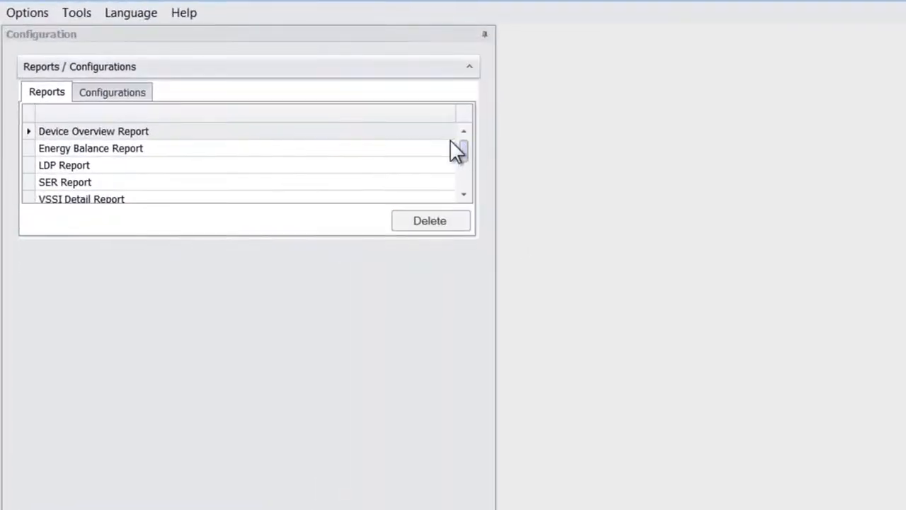
pyautogui.click(177, 166)
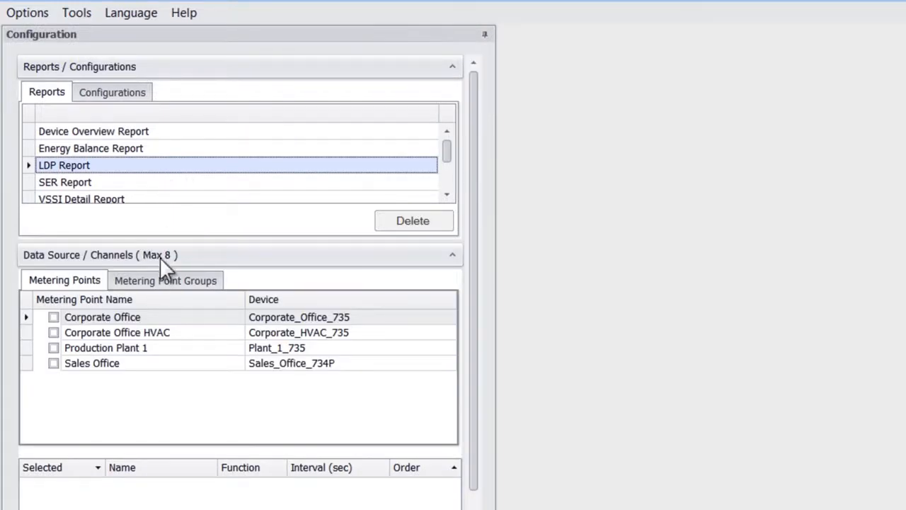
pyautogui.click(54, 332)
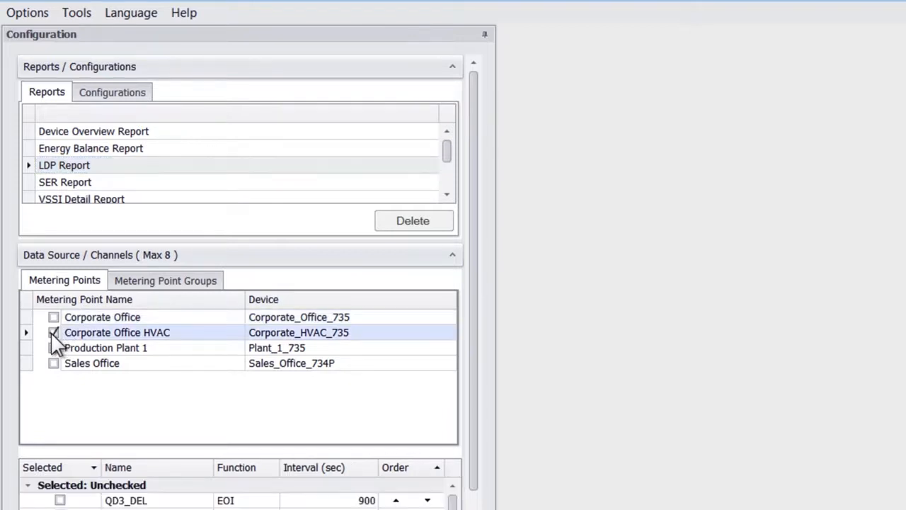
# Step: Select the QD3_DEL, WD3_DEL, VA, VB and VC channels for the report
pyautogui.moveTo(477, 282); pyautogui.dragTo(465, 343)
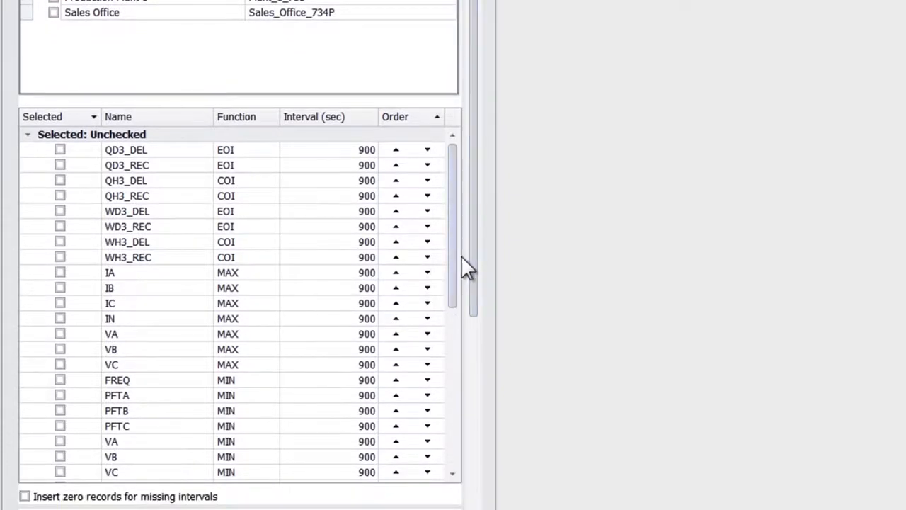
pyautogui.moveTo(451, 190)
pyautogui.mouseDown()
pyautogui.moveTo(449, 232)
pyautogui.moveTo(447, 198)
pyautogui.mouseUp()
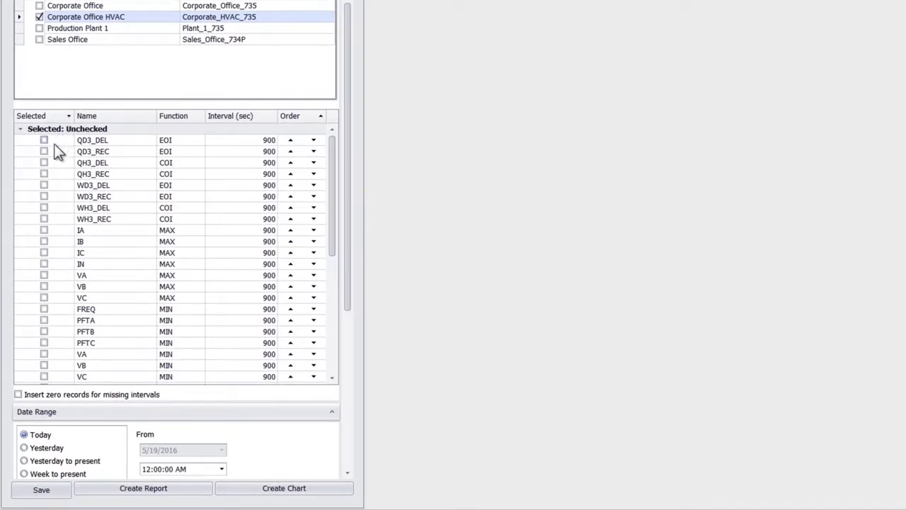
pyautogui.click(43, 185)
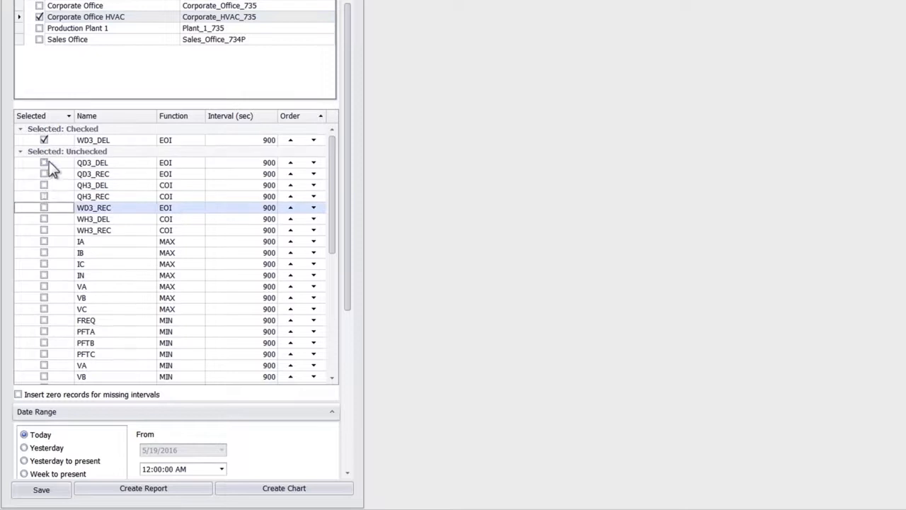
pyautogui.click(44, 162)
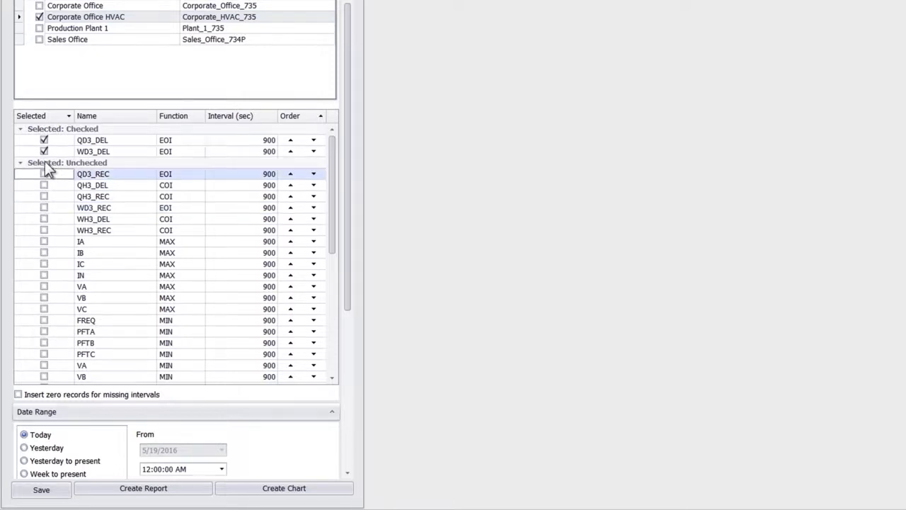
pyautogui.moveTo(343, 114); pyautogui.dragTo(341, 140)
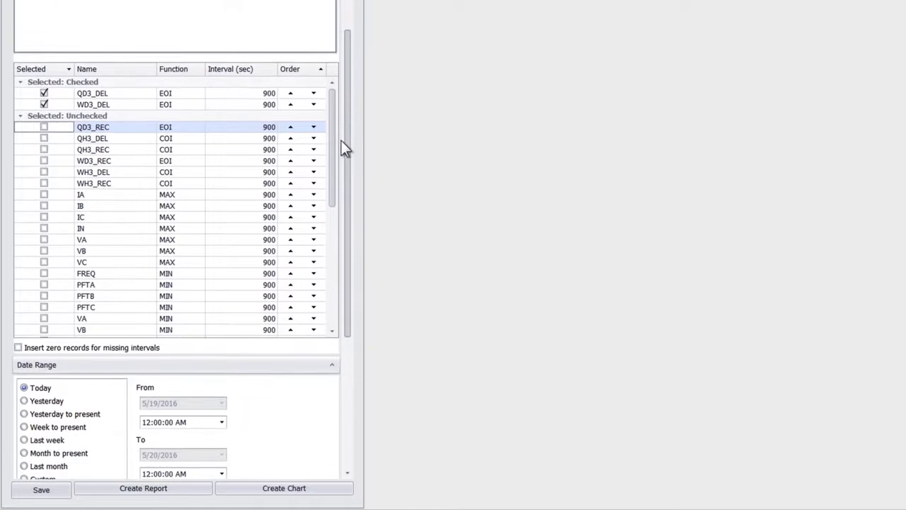
pyautogui.click(44, 241)
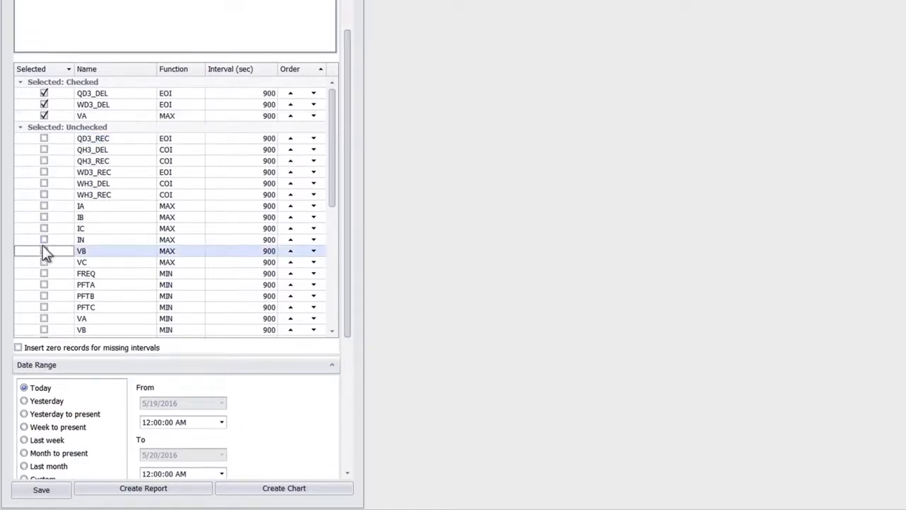
pyautogui.click(43, 251)
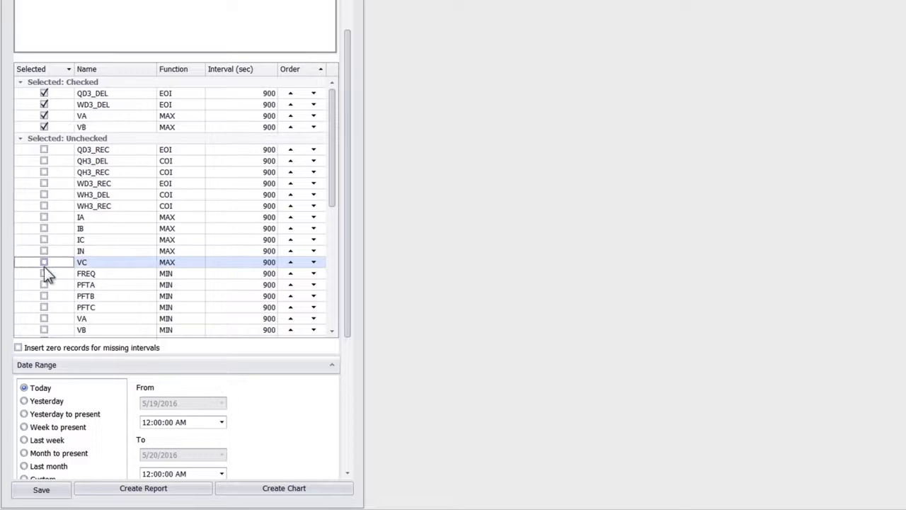
pyautogui.click(44, 262)
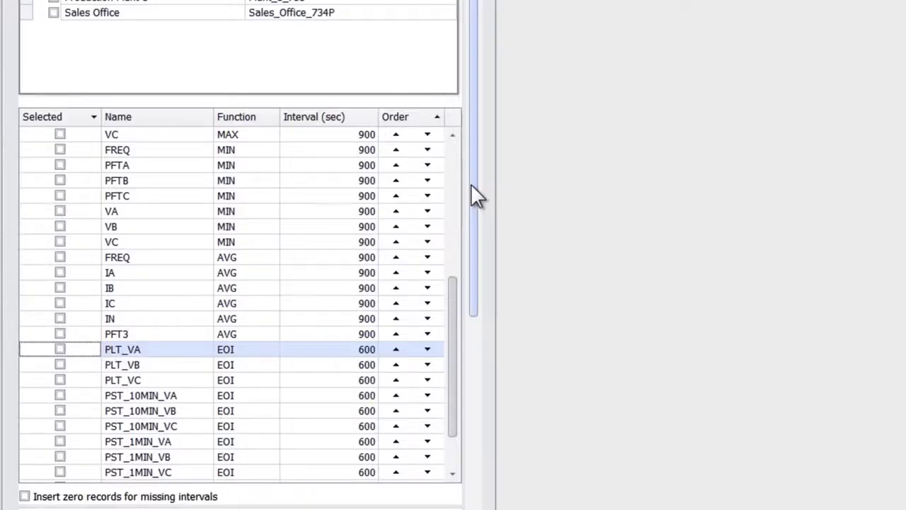
# Step: Set the date range to Last month and keep the Primary scale with Kilo unit scale
pyautogui.moveTo(471, 183); pyautogui.dragTo(460, 398)
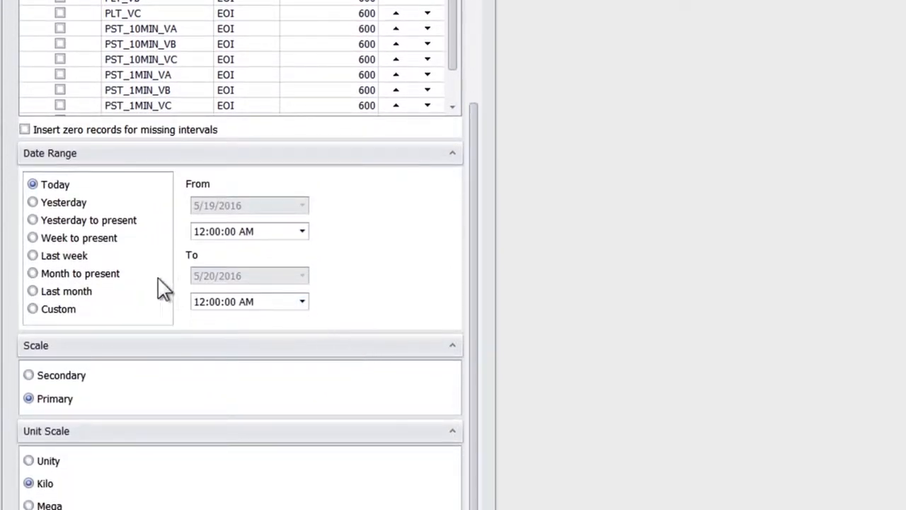
pyautogui.click(32, 291)
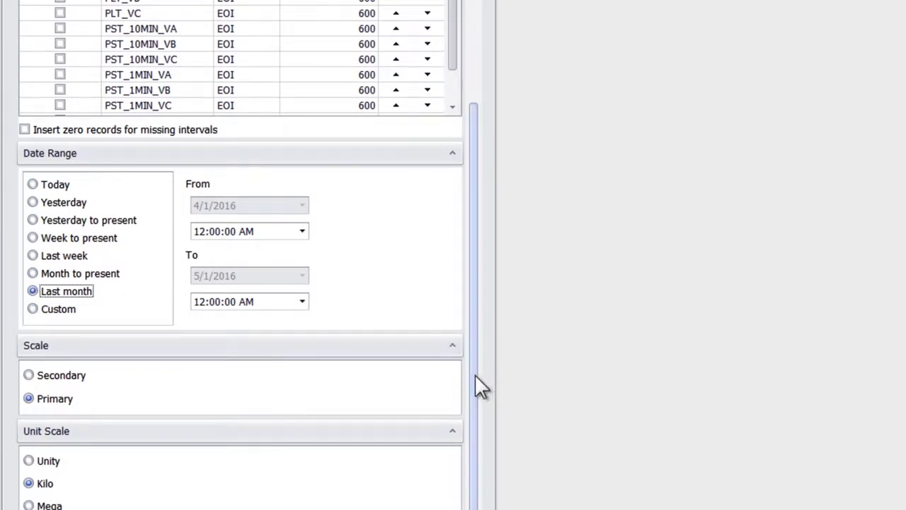
pyautogui.moveTo(476, 371); pyautogui.dragTo(471, 407)
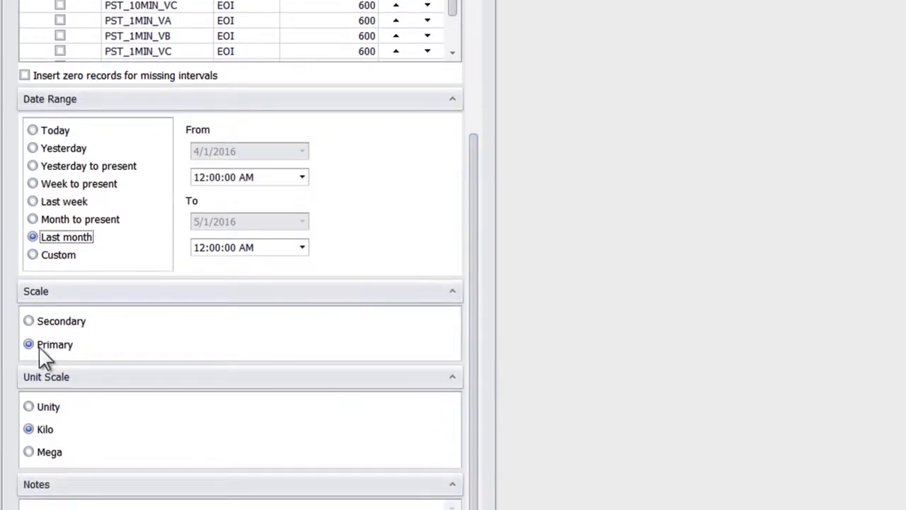
pyautogui.click(29, 429)
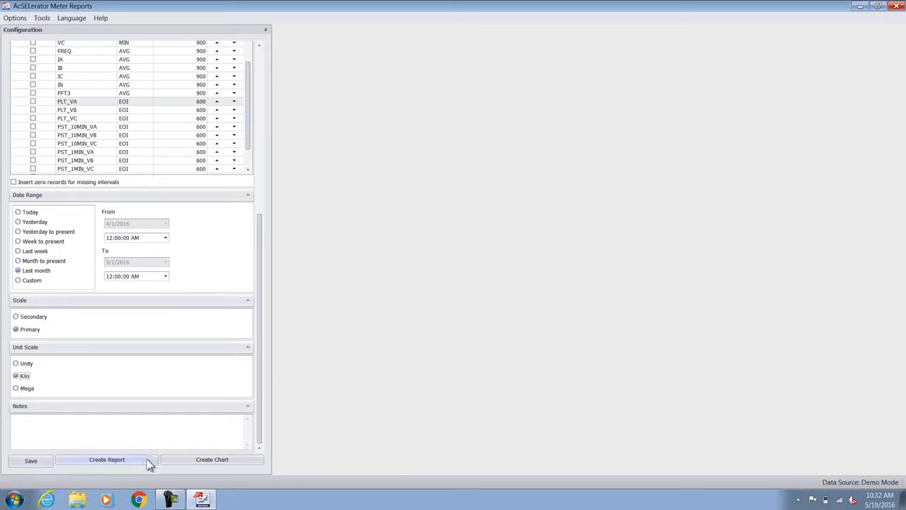
# Step: Create the chart and narrow the configuration panel to enlarge the chart area
pyautogui.click(195, 463)
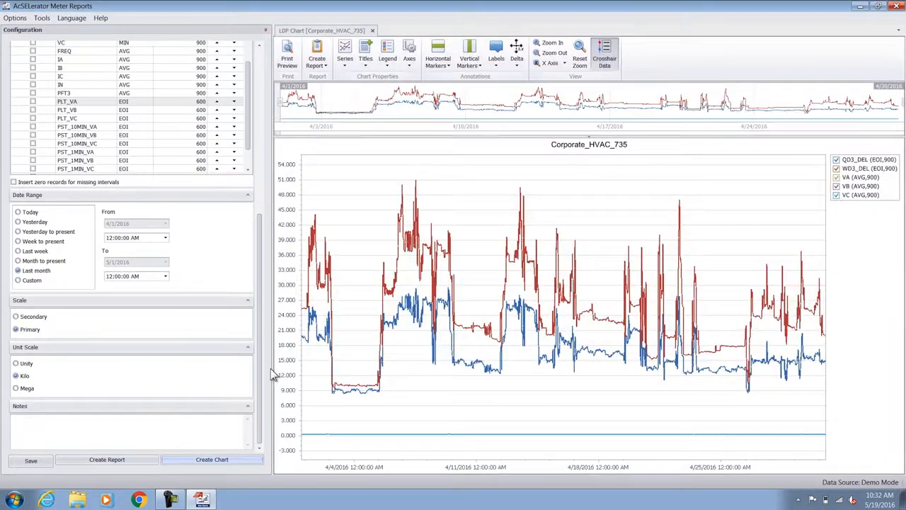
pyautogui.moveTo(271, 370); pyautogui.dragTo(104, 364)
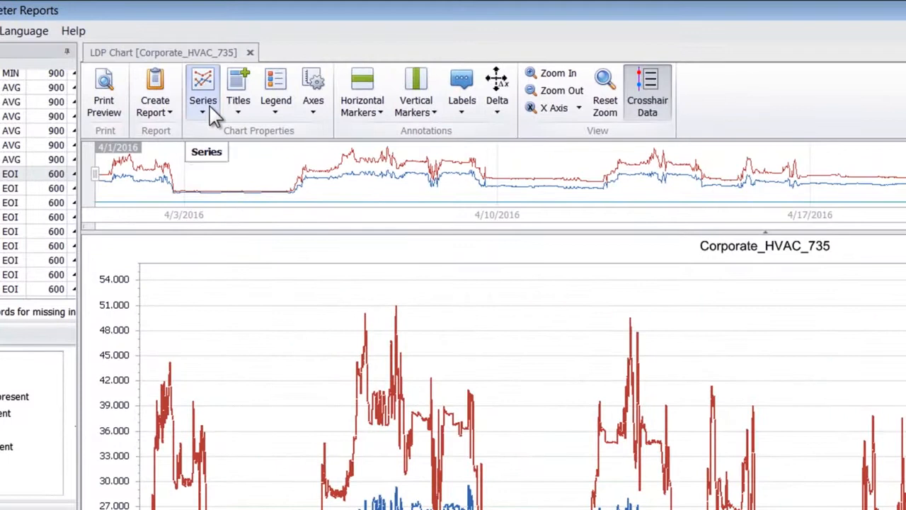
# Step: Turn on Max markers for the QD3_DEL and WD3_DEL series
pyautogui.click(210, 114)
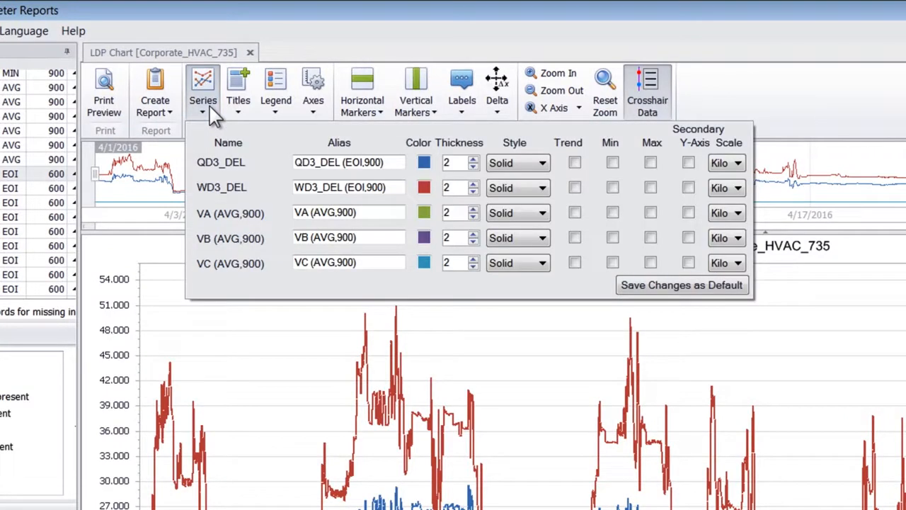
pyautogui.click(650, 163)
pyautogui.click(650, 187)
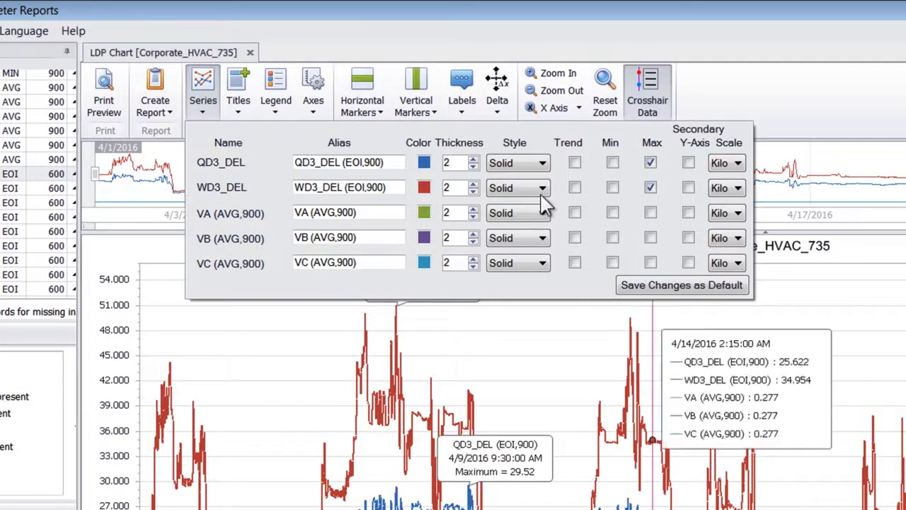
pyautogui.click(200, 91)
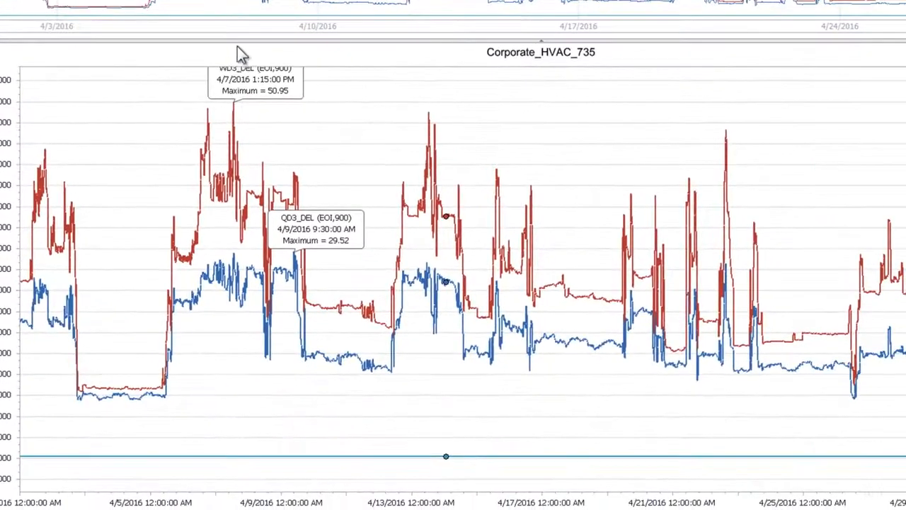
# Step: Reposition the WD3_DEL maximum label and narrow the chart's overview range to about 4/4/2016 through 4/11/2016
pyautogui.moveTo(246, 76); pyautogui.dragTo(312, 94)
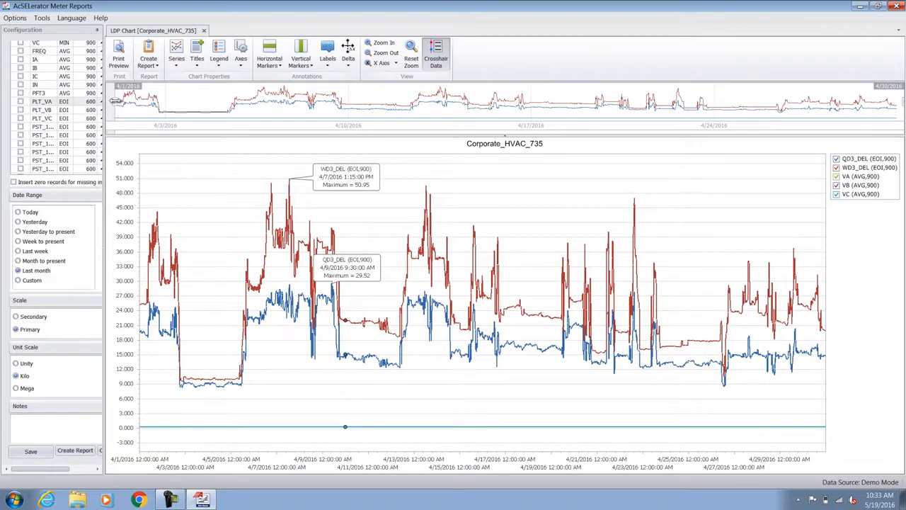
pyautogui.moveTo(115, 101); pyautogui.dragTo(204, 105)
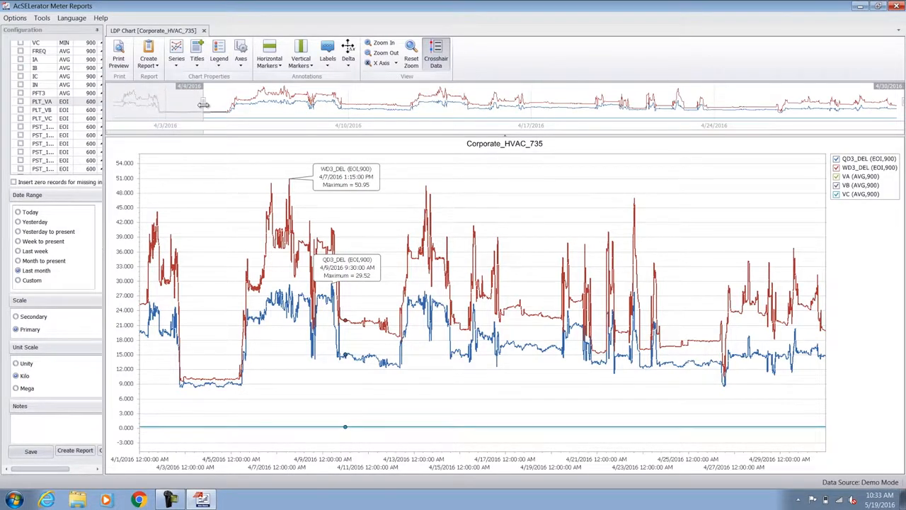
pyautogui.moveTo(896, 101); pyautogui.dragTo(377, 96)
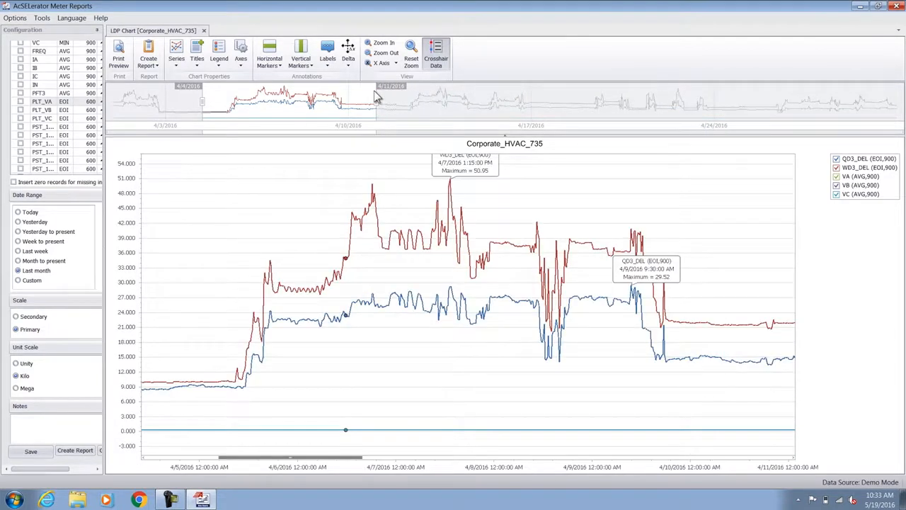
pyautogui.moveTo(471, 151)
pyautogui.mouseDown()
pyautogui.moveTo(469, 167)
pyautogui.moveTo(487, 188)
pyautogui.moveTo(499, 183)
pyautogui.mouseUp()
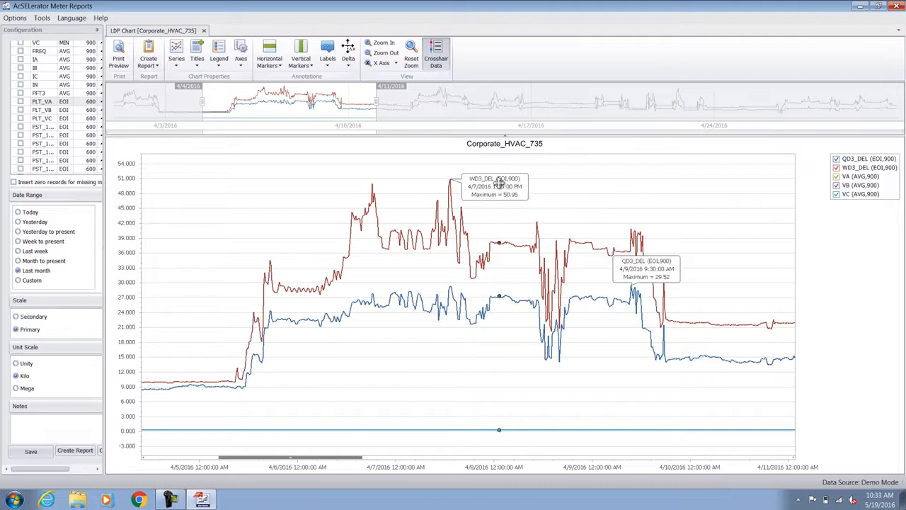
# Step: Hide and re-show the QD3_DEL and WD3_DEL series from the chart legend
pyautogui.click(837, 160)
pyautogui.click(836, 169)
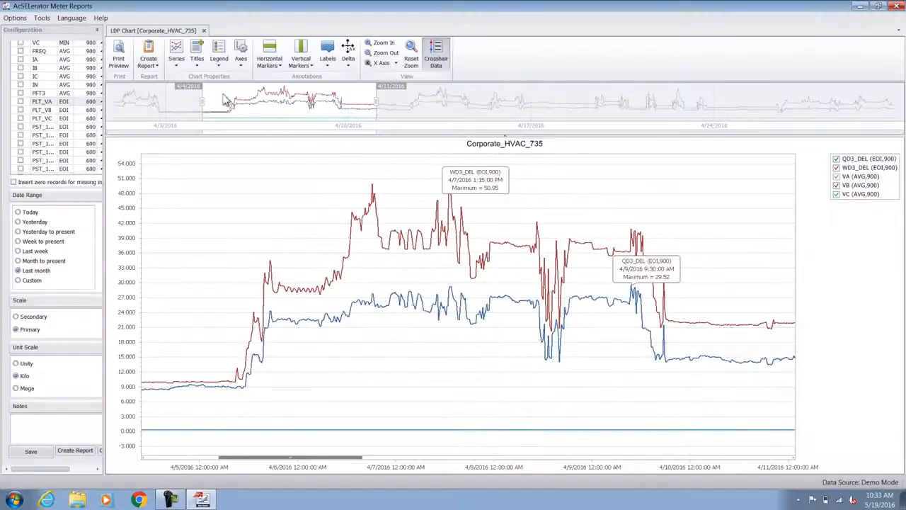
# Step: Widen the configuration panel and generate an LDP Report from the chart
pyautogui.click(150, 71)
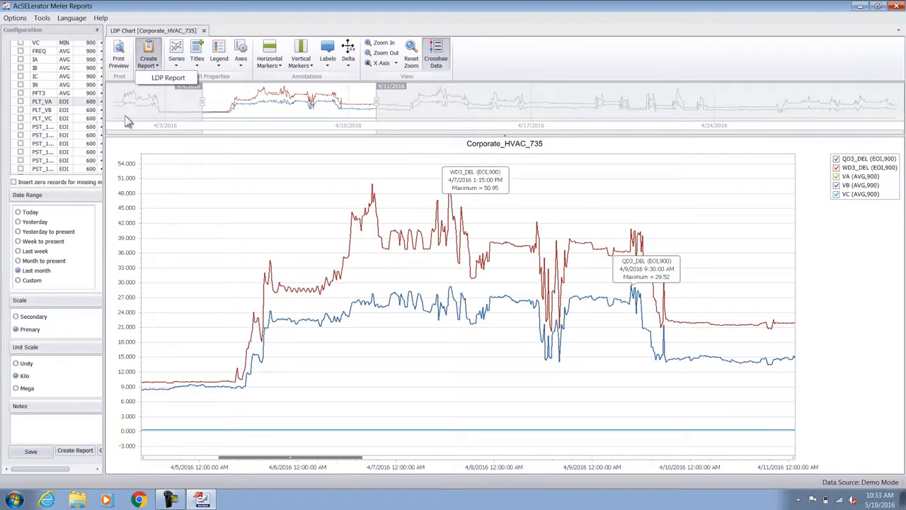
pyautogui.moveTo(104, 164); pyautogui.dragTo(145, 170)
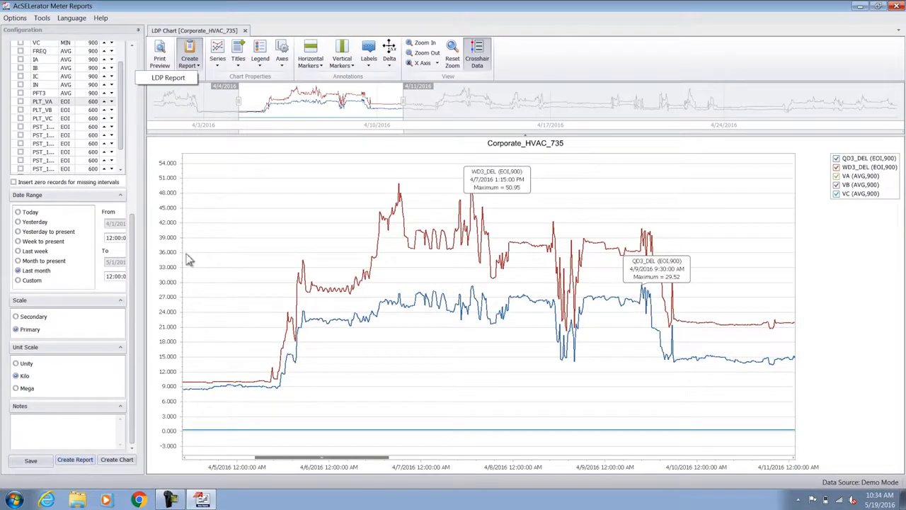
pyautogui.click(193, 66)
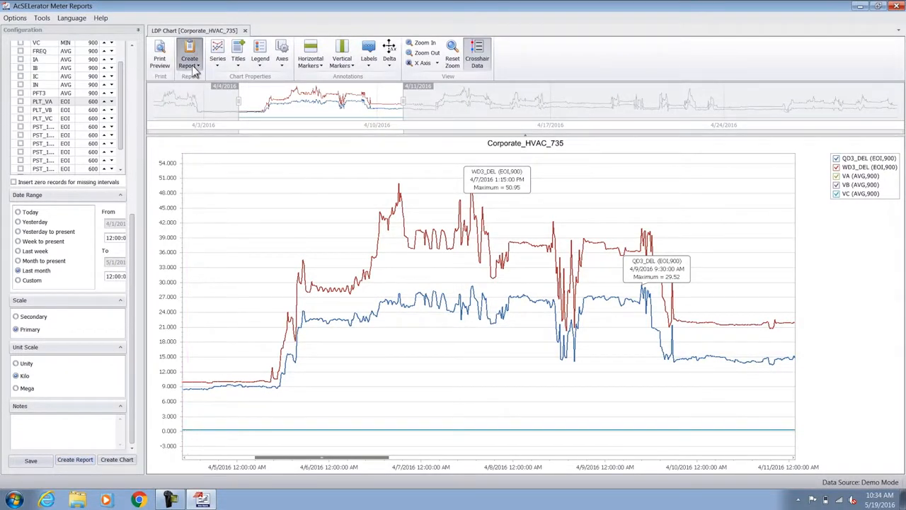
pyautogui.click(193, 66)
pyautogui.click(199, 79)
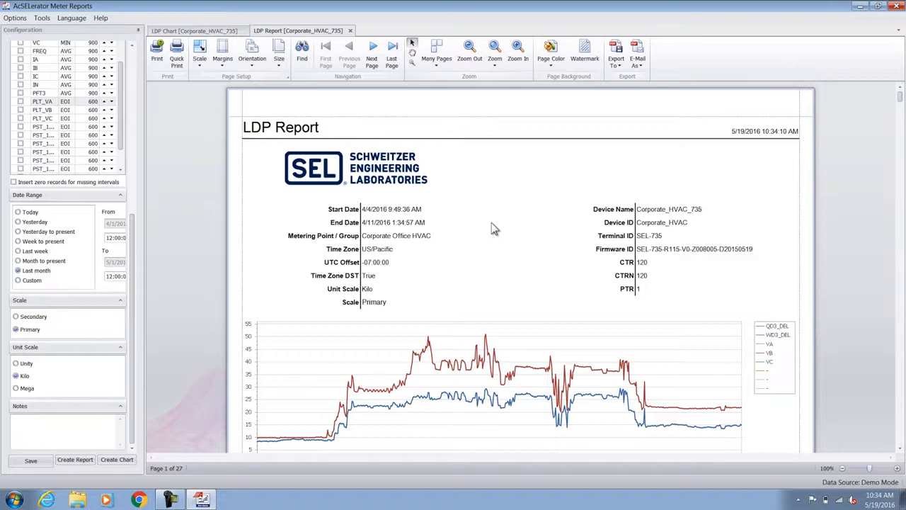
pyautogui.scroll(-1, 491, 222)
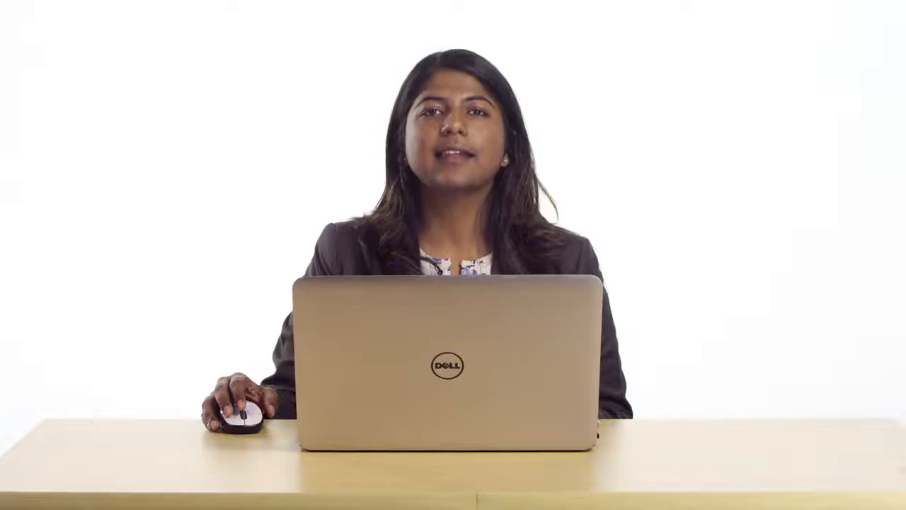